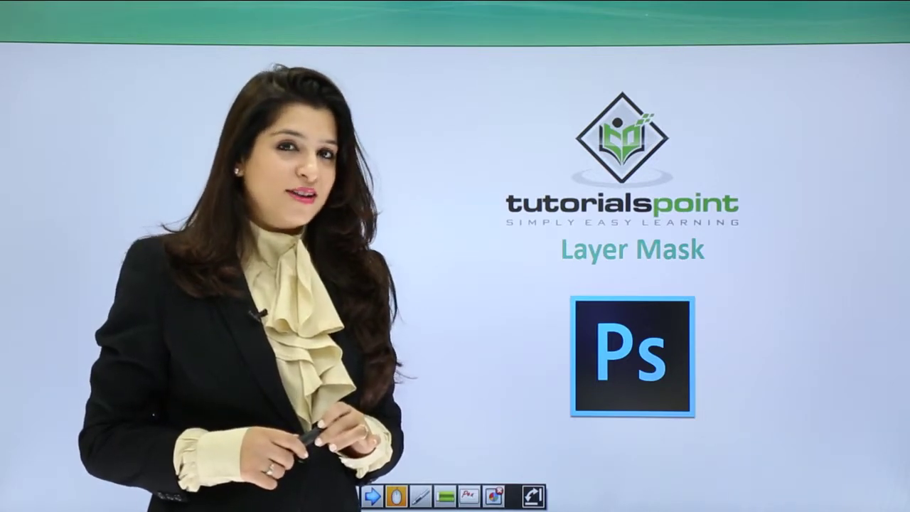
# - Advance past the Layer Mask title slide to reach the red-dress photo in Photoshop
pyautogui.press('Right')
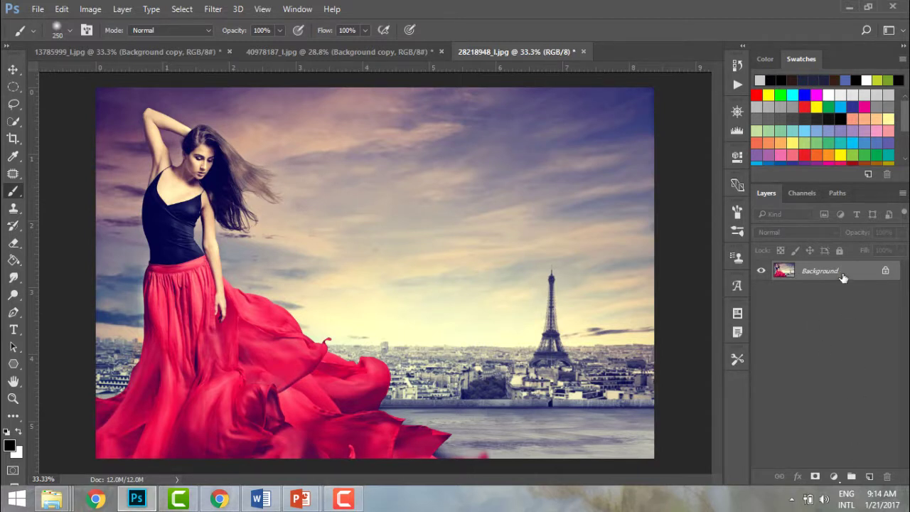
# - Duplicate the Background layer of 28218948_l.jpg into a Background copy layer
pyautogui.moveTo(843, 273); pyautogui.dragTo(871, 476)
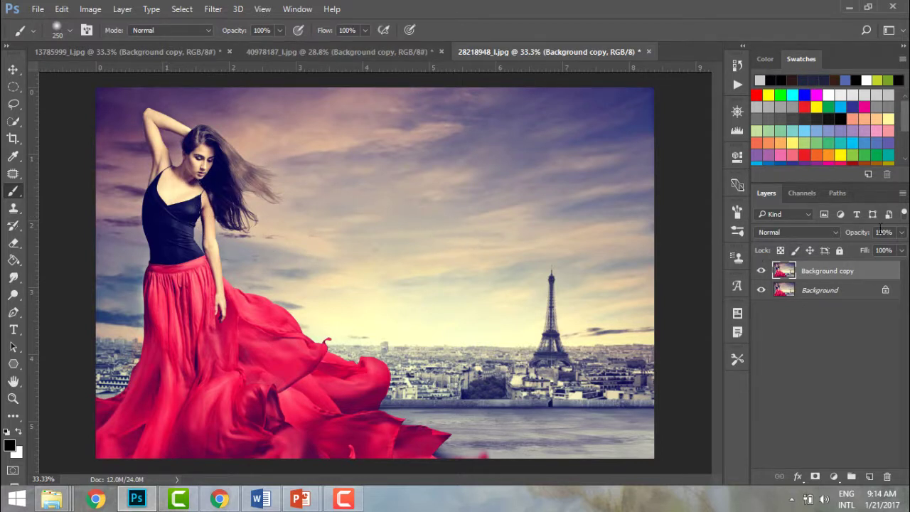
pyautogui.click(902, 232)
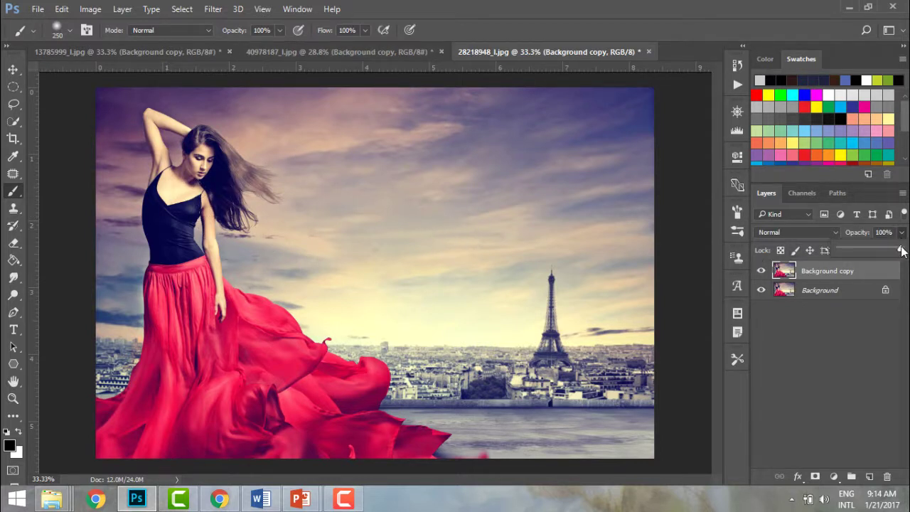
pyautogui.moveTo(902, 250); pyautogui.dragTo(854, 249)
pyautogui.click(762, 293)
pyautogui.click(763, 293)
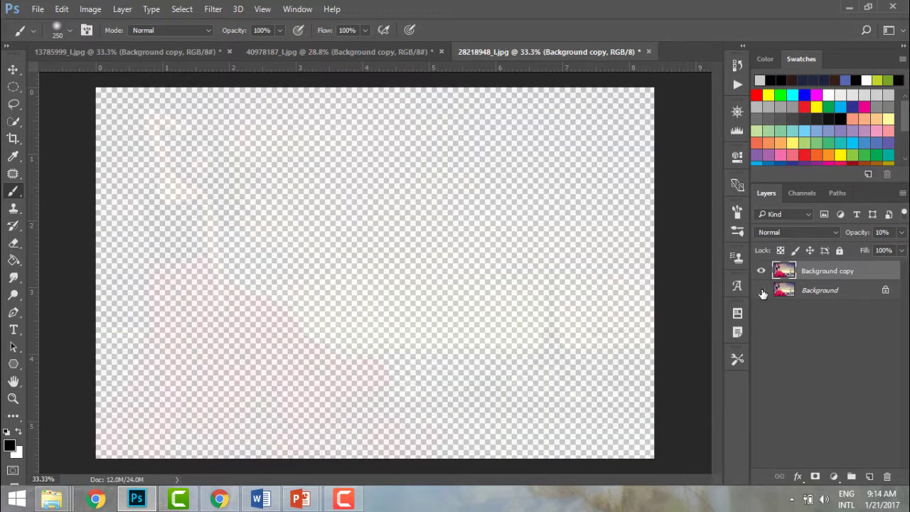
pyautogui.click(902, 236)
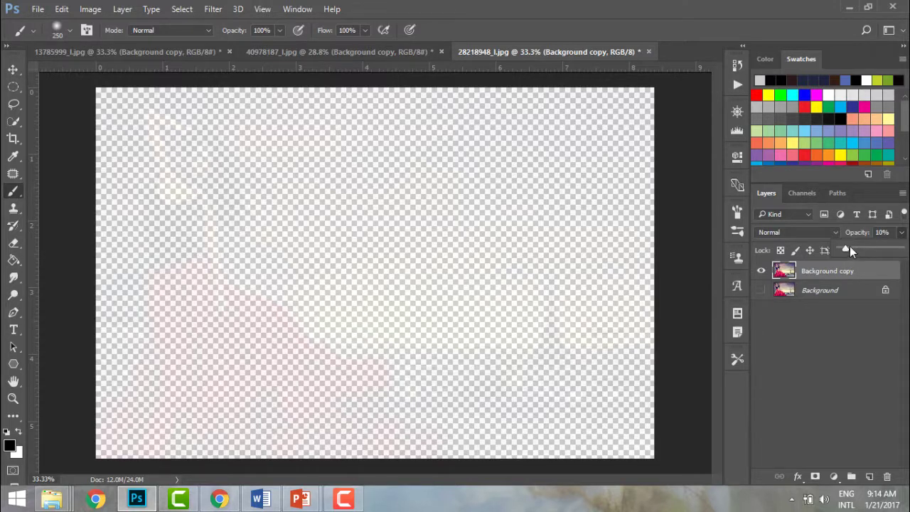
pyautogui.moveTo(850, 247); pyautogui.dragTo(909, 252)
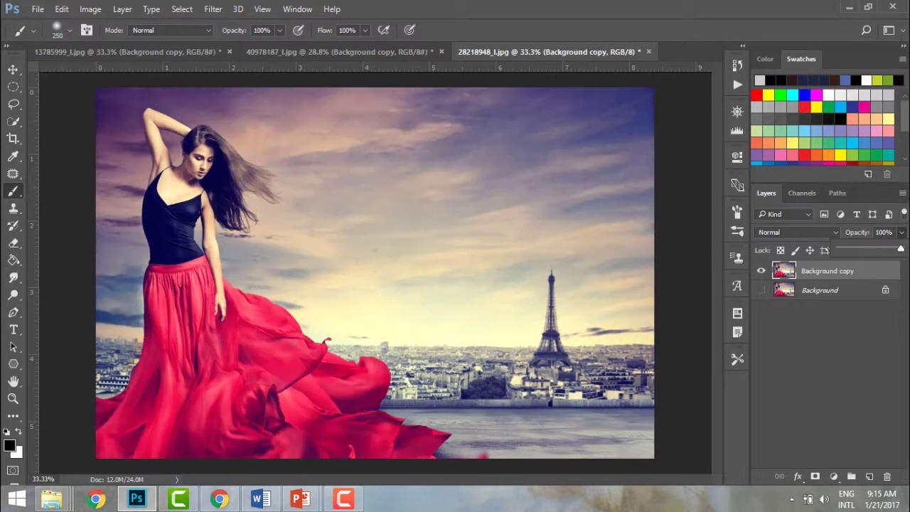
pyautogui.click(762, 290)
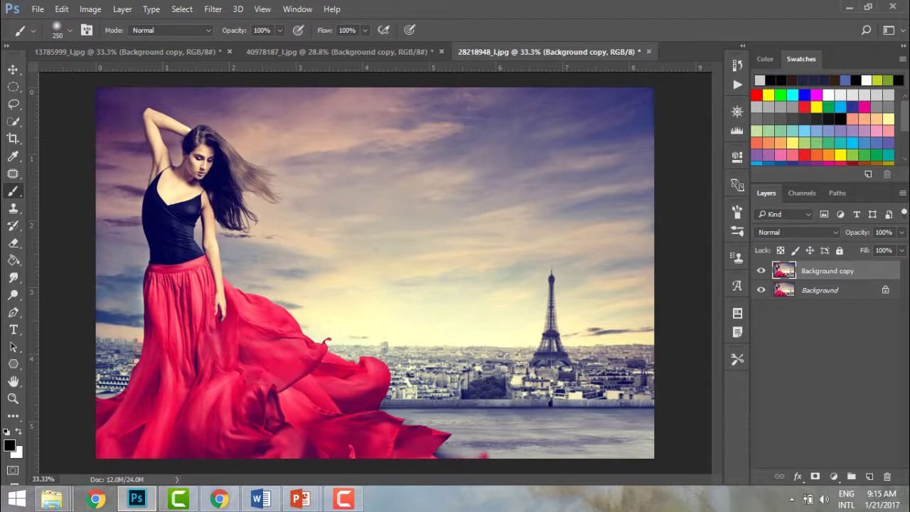
# - Select the red skirt, including its flowing right part, with the Quick Selection Tool
pyautogui.click(13, 121)
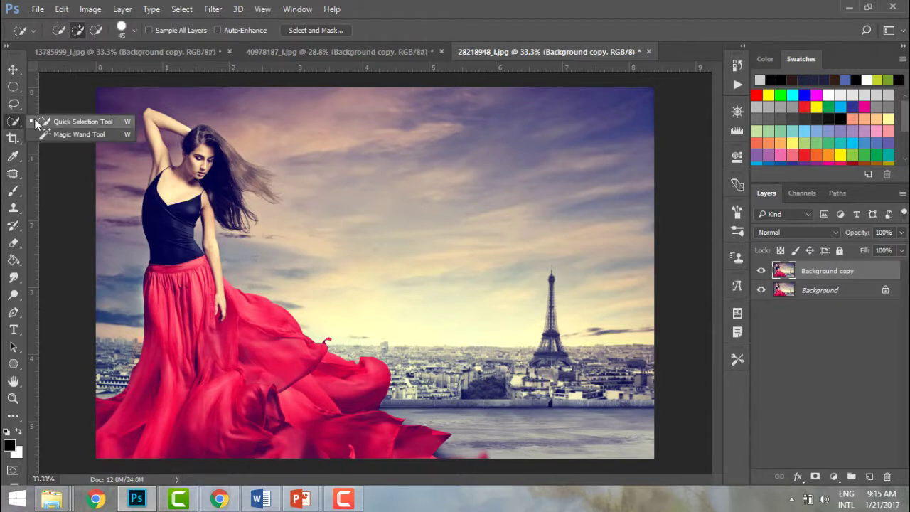
pyautogui.click(38, 119)
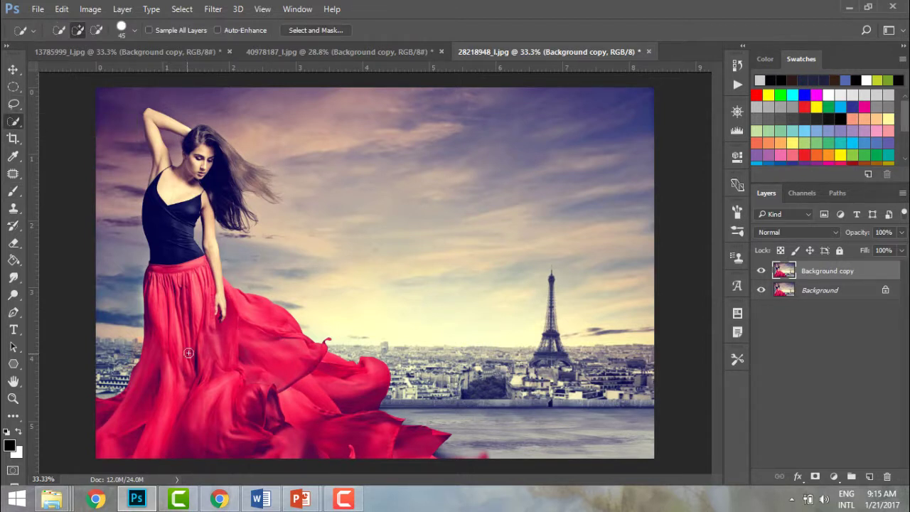
pyautogui.moveTo(187, 352)
pyautogui.mouseDown()
pyautogui.moveTo(153, 364)
pyautogui.moveTo(143, 418)
pyautogui.moveTo(128, 416)
pyautogui.moveTo(290, 431)
pyautogui.mouseUp()
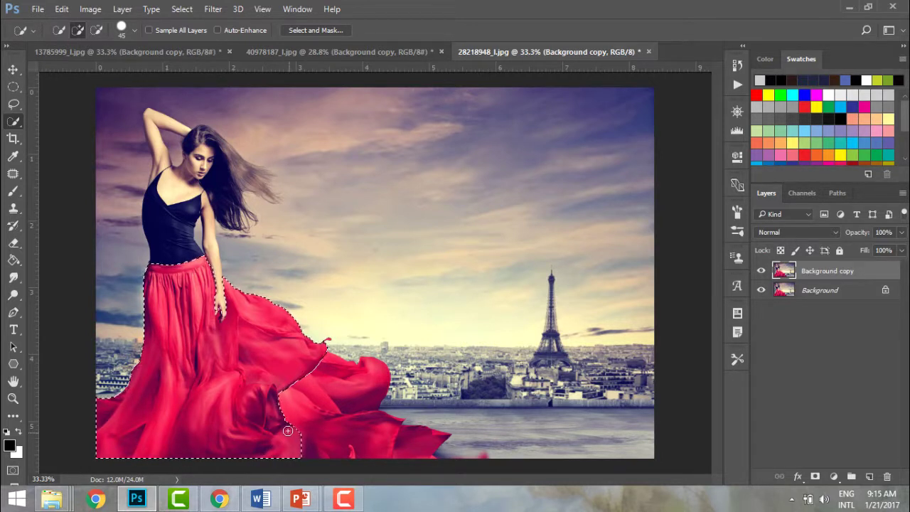
pyautogui.moveTo(281, 410); pyautogui.dragTo(308, 402)
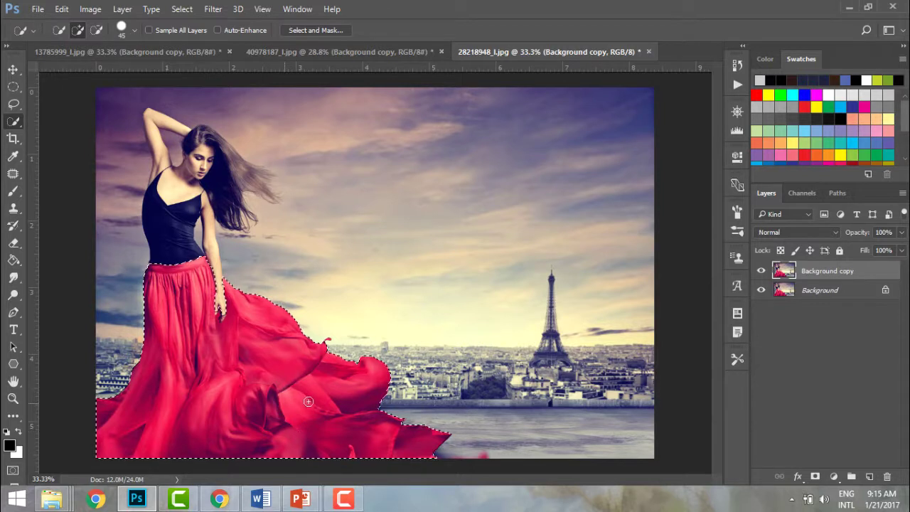
pyautogui.rightClick(15, 122)
pyautogui.click(78, 122)
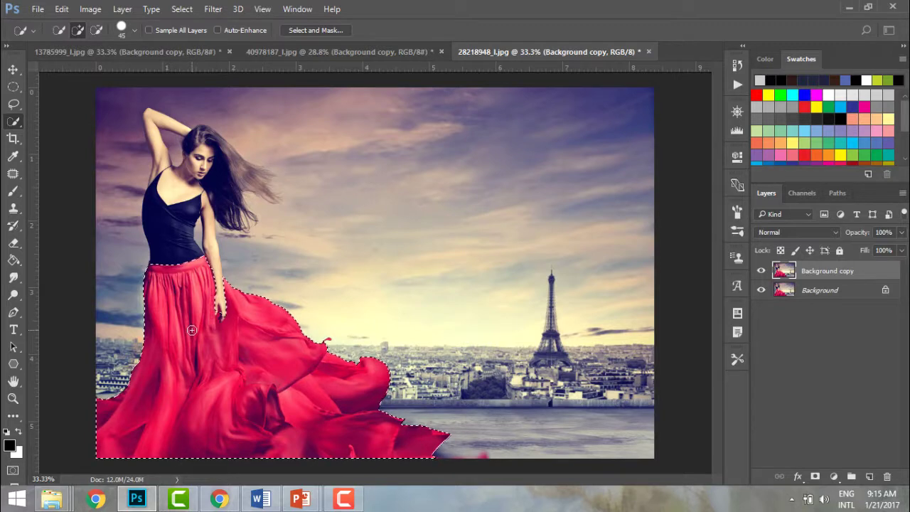
# - Add a Hue/Saturation 1 adjustment layer on the skirt selection with Hue -98, Saturation -22
pyautogui.click(123, 9)
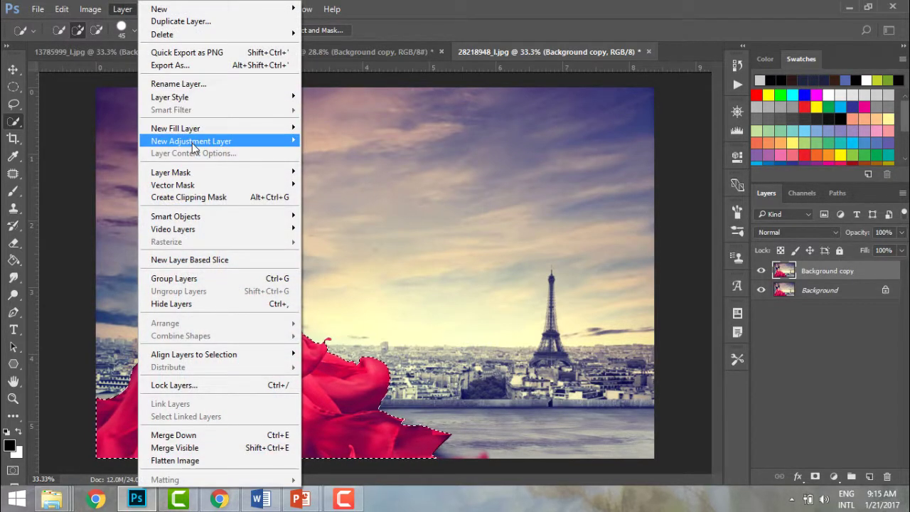
pyautogui.moveTo(195, 146)
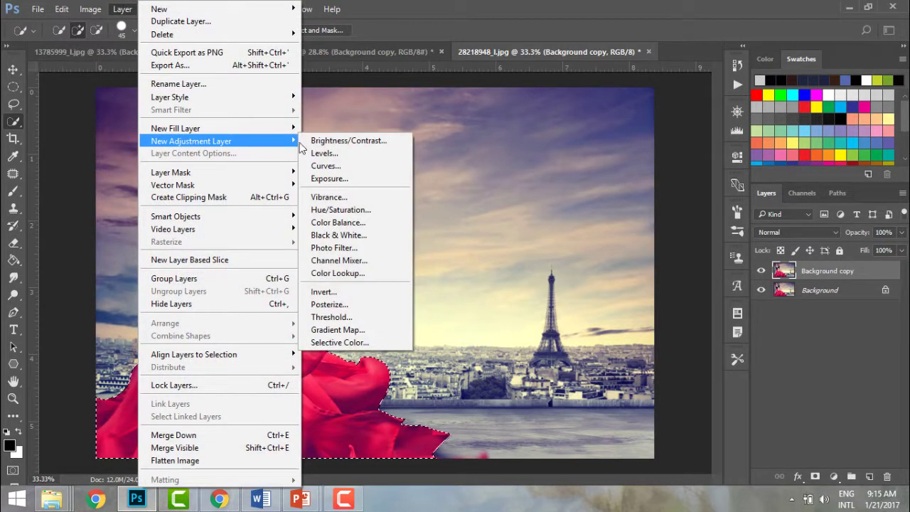
pyautogui.click(317, 210)
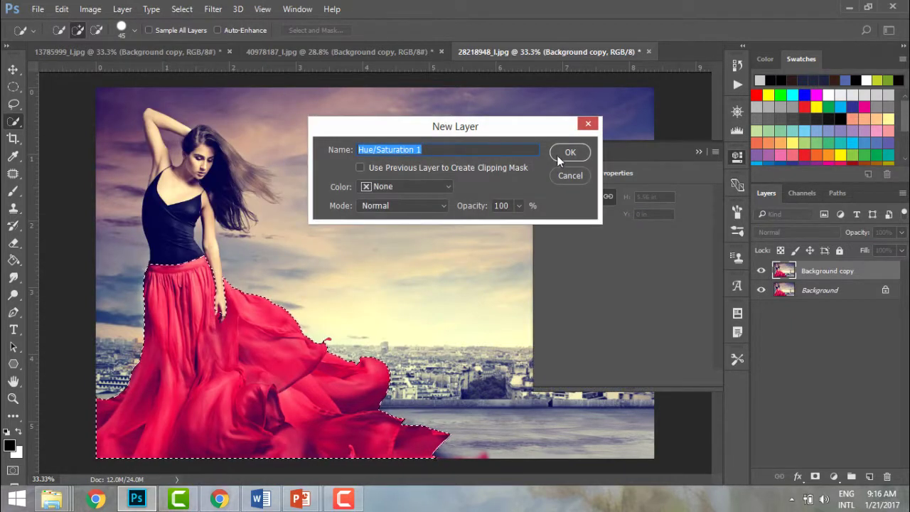
pyautogui.click(559, 156)
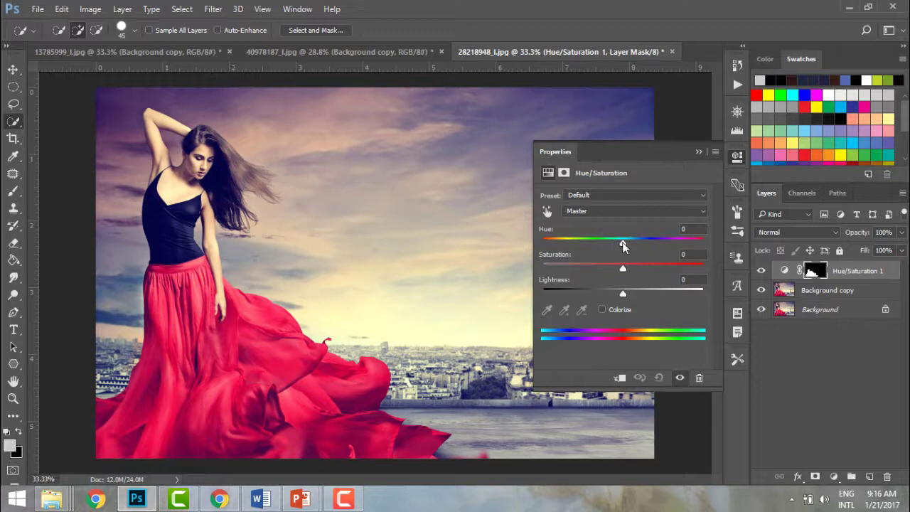
pyautogui.moveTo(623, 245); pyautogui.dragTo(711, 247)
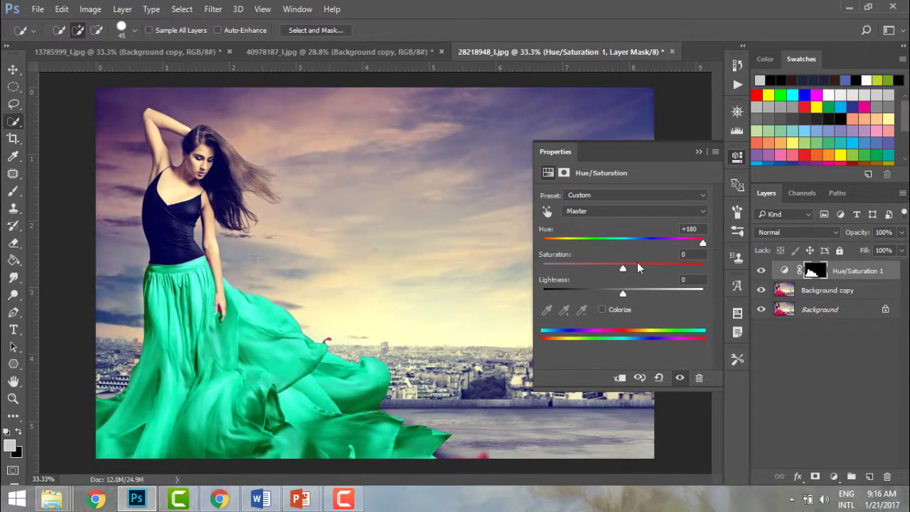
pyautogui.moveTo(623, 270)
pyautogui.mouseDown()
pyautogui.moveTo(693, 271)
pyautogui.moveTo(580, 270)
pyautogui.moveTo(606, 274)
pyautogui.mouseUp()
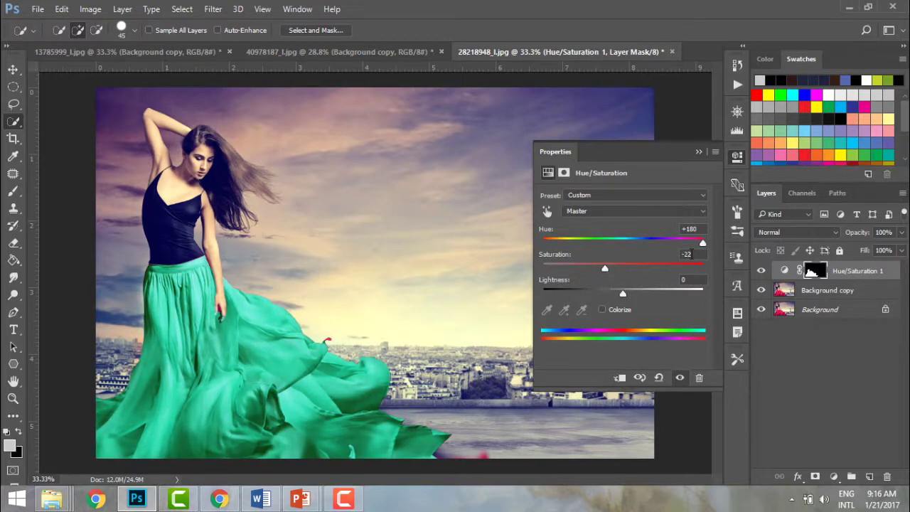
pyautogui.moveTo(666, 241); pyautogui.dragTo(569, 246)
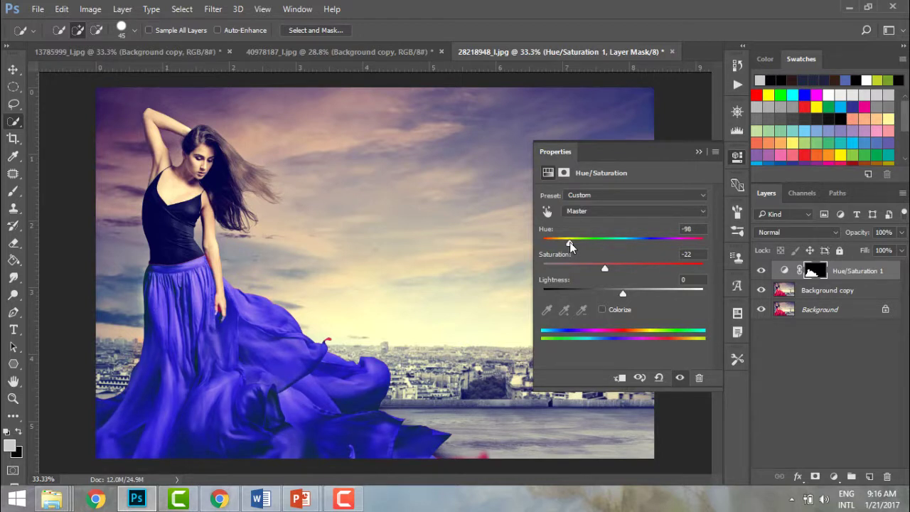
pyautogui.click(698, 152)
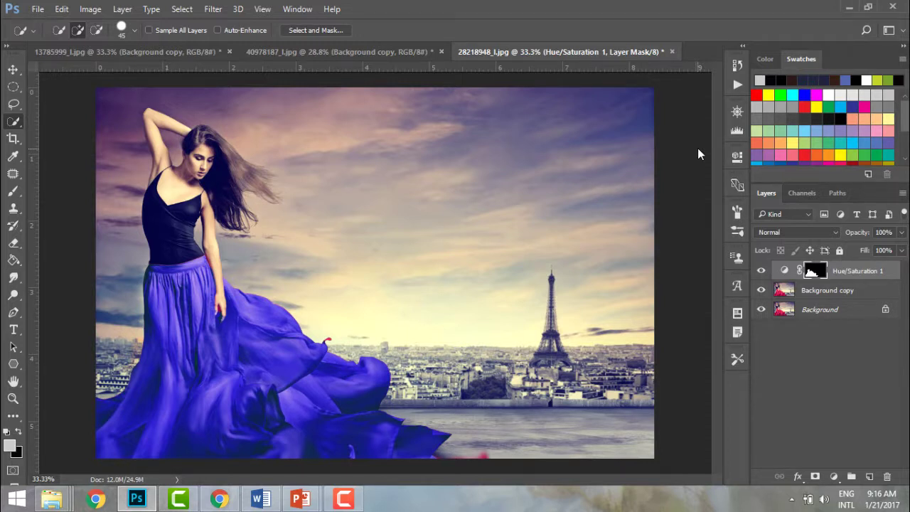
# - Add a second white layer mask to Hue/Saturation 1 and ready the Brush tool
pyautogui.click(816, 477)
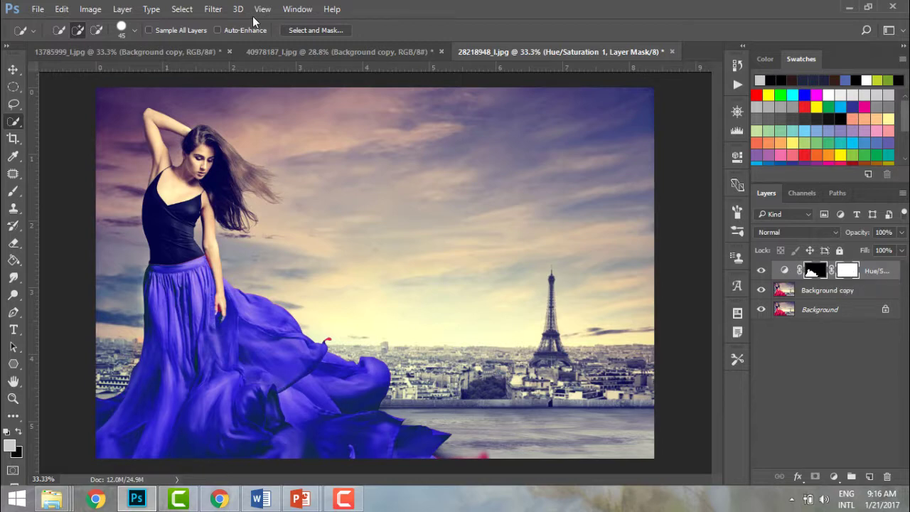
pyautogui.click(123, 8)
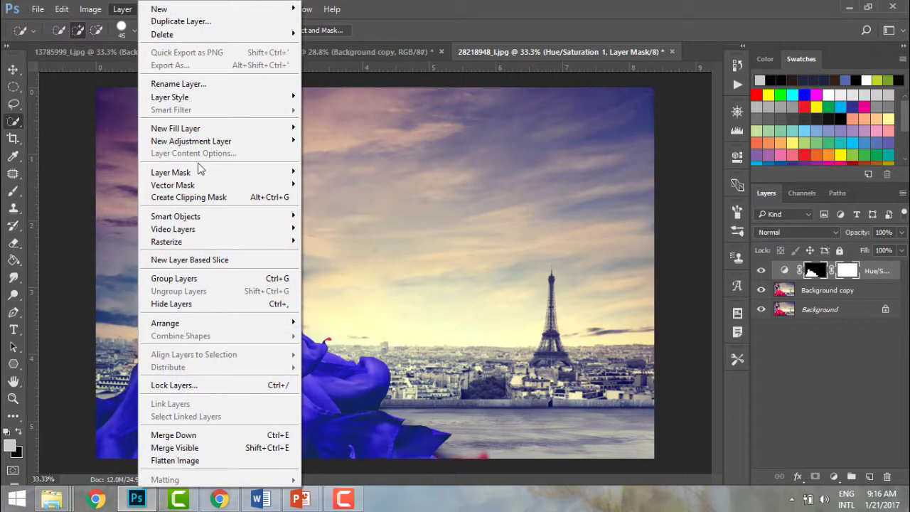
pyautogui.click(337, 162)
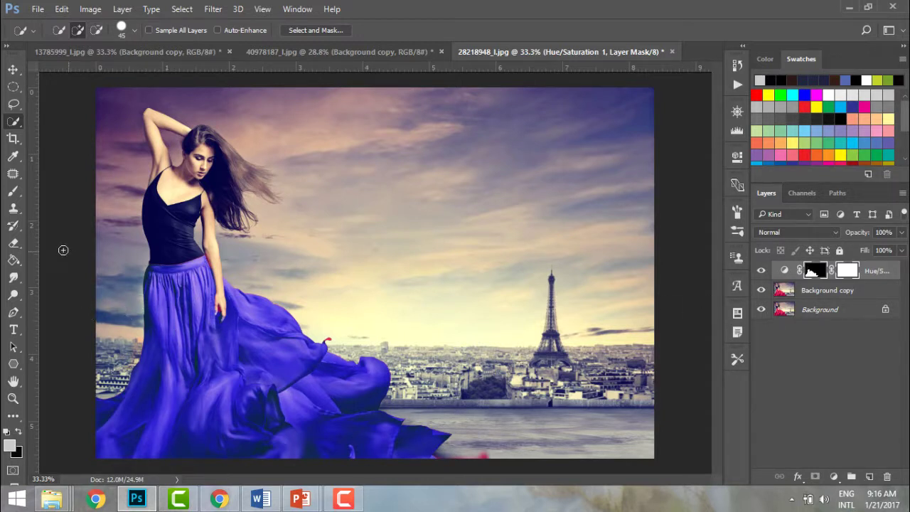
pyautogui.click(14, 194)
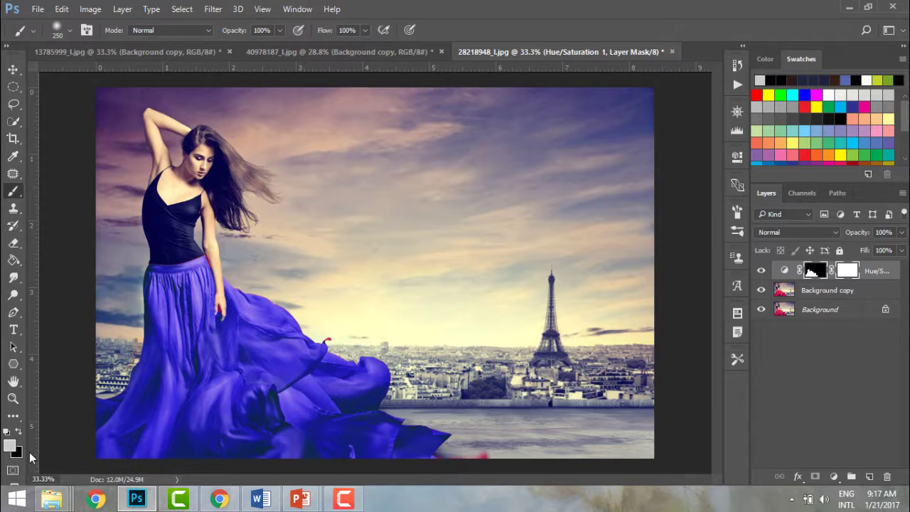
# - Paint black on the mask to restore red across the skirt, leaving the hem blue
pyautogui.press('x')
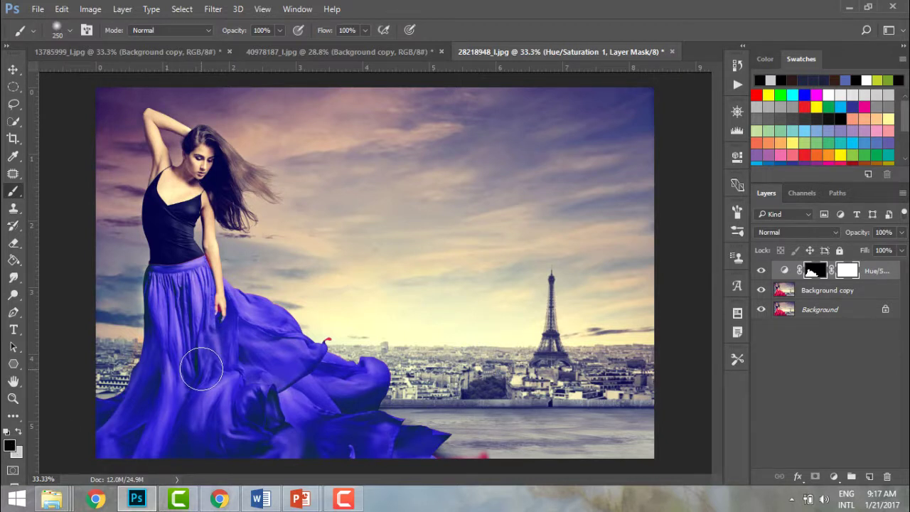
pyautogui.moveTo(201, 369)
pyautogui.mouseDown()
pyautogui.moveTo(220, 350)
pyautogui.moveTo(191, 365)
pyautogui.moveTo(214, 313)
pyautogui.moveTo(199, 347)
pyautogui.moveTo(220, 338)
pyautogui.moveTo(190, 353)
pyautogui.moveTo(173, 287)
pyautogui.moveTo(157, 327)
pyautogui.moveTo(153, 390)
pyautogui.moveTo(169, 336)
pyautogui.moveTo(165, 286)
pyautogui.moveTo(204, 283)
pyautogui.moveTo(264, 328)
pyautogui.moveTo(237, 368)
pyautogui.moveTo(195, 400)
pyautogui.moveTo(184, 370)
pyautogui.moveTo(143, 406)
pyautogui.moveTo(114, 407)
pyautogui.moveTo(110, 436)
pyautogui.moveTo(134, 416)
pyautogui.moveTo(142, 430)
pyautogui.moveTo(185, 401)
pyautogui.moveTo(223, 411)
pyautogui.moveTo(267, 407)
pyautogui.moveTo(281, 357)
pyautogui.moveTo(254, 310)
pyautogui.moveTo(289, 341)
pyautogui.moveTo(274, 362)
pyautogui.moveTo(277, 327)
pyautogui.mouseUp()
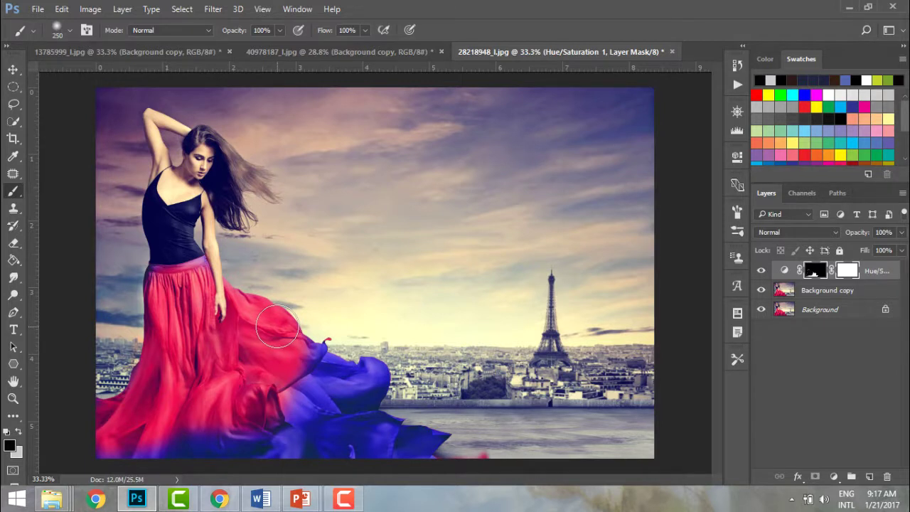
pyautogui.moveTo(277, 326)
pyautogui.mouseDown()
pyautogui.moveTo(323, 339)
pyautogui.moveTo(288, 359)
pyautogui.moveTo(329, 361)
pyautogui.moveTo(295, 381)
pyautogui.moveTo(285, 368)
pyautogui.moveTo(409, 396)
pyautogui.moveTo(326, 414)
pyautogui.moveTo(318, 371)
pyautogui.moveTo(328, 393)
pyautogui.moveTo(323, 388)
pyautogui.moveTo(397, 379)
pyautogui.moveTo(355, 377)
pyautogui.mouseUp()
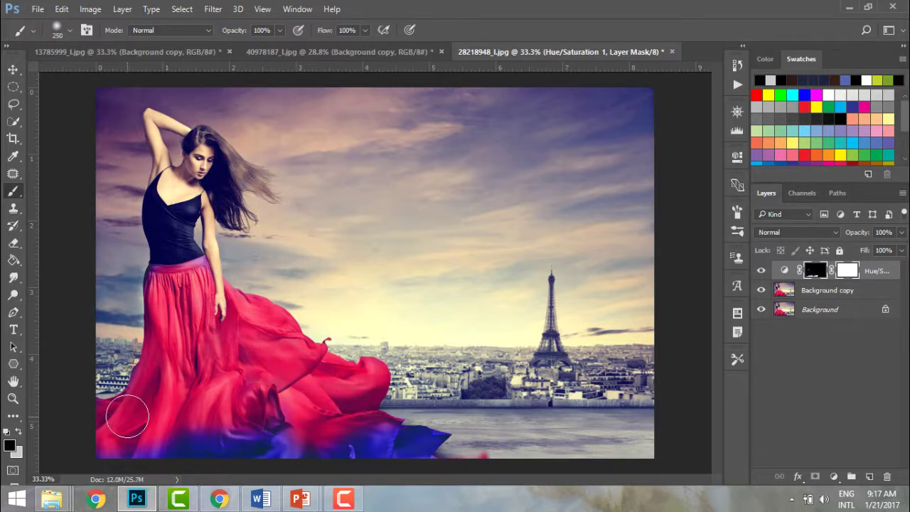
# - Brush white over the lower skirt folds and left edge to bring back blue-violet
pyautogui.click(17, 454)
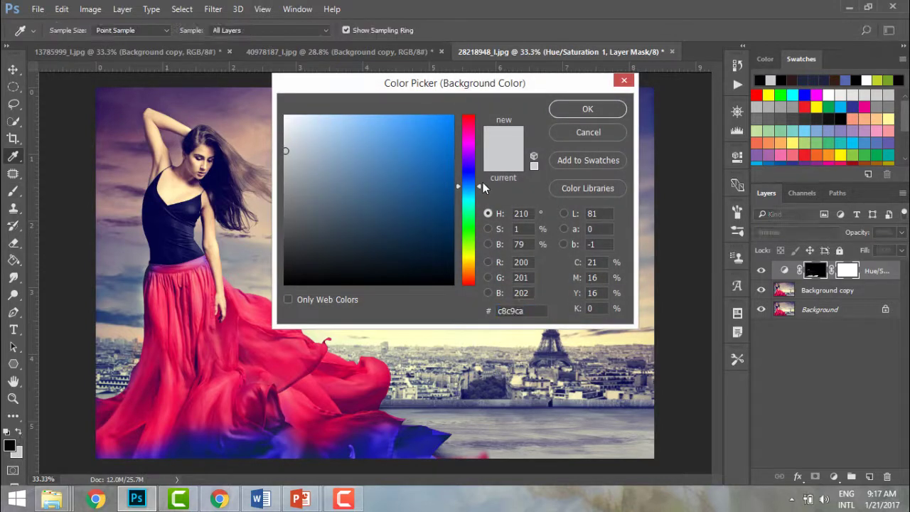
pyautogui.click(624, 83)
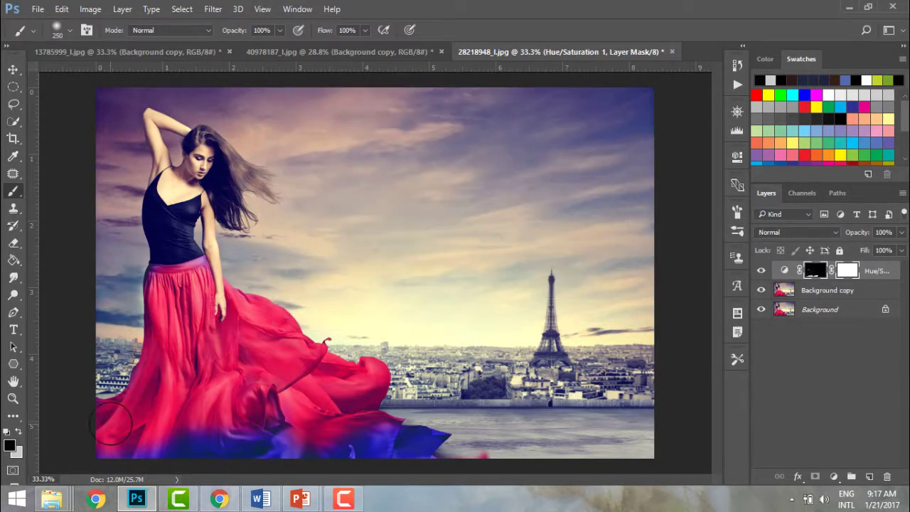
pyautogui.click(19, 431)
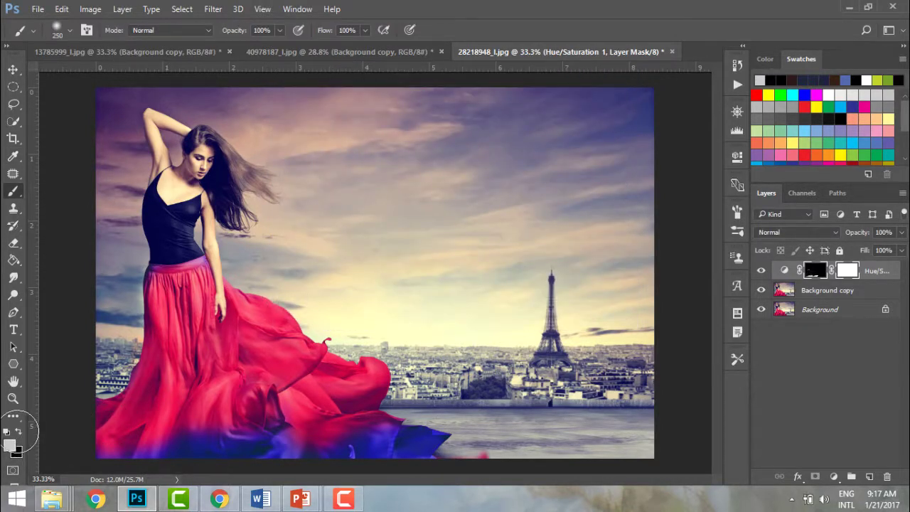
pyautogui.moveTo(211, 403)
pyautogui.mouseDown()
pyautogui.moveTo(308, 407)
pyautogui.moveTo(341, 383)
pyautogui.moveTo(301, 408)
pyautogui.moveTo(293, 409)
pyautogui.moveTo(335, 372)
pyautogui.moveTo(309, 422)
pyautogui.moveTo(340, 412)
pyautogui.moveTo(317, 431)
pyautogui.moveTo(335, 424)
pyautogui.moveTo(294, 436)
pyautogui.moveTo(353, 413)
pyautogui.moveTo(364, 382)
pyautogui.moveTo(369, 398)
pyautogui.moveTo(350, 372)
pyautogui.moveTo(330, 376)
pyautogui.moveTo(287, 420)
pyautogui.moveTo(303, 416)
pyautogui.moveTo(291, 436)
pyautogui.moveTo(330, 430)
pyautogui.moveTo(354, 389)
pyautogui.moveTo(336, 421)
pyautogui.moveTo(354, 449)
pyautogui.moveTo(360, 434)
pyautogui.moveTo(322, 442)
pyautogui.moveTo(315, 434)
pyautogui.moveTo(331, 389)
pyautogui.moveTo(254, 414)
pyautogui.moveTo(250, 429)
pyautogui.moveTo(316, 383)
pyautogui.moveTo(335, 406)
pyautogui.moveTo(336, 430)
pyautogui.moveTo(361, 422)
pyautogui.moveTo(351, 458)
pyautogui.moveTo(359, 435)
pyautogui.mouseUp()
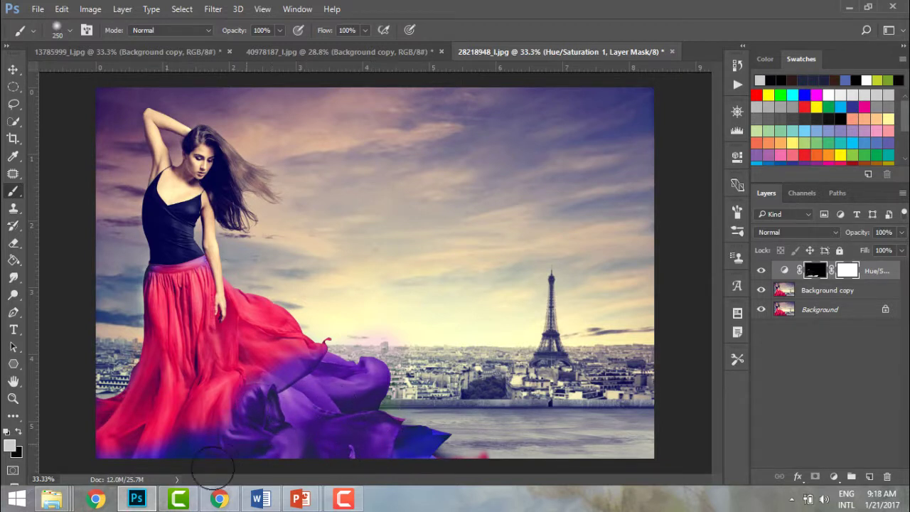
pyautogui.moveTo(214, 466)
pyautogui.mouseDown()
pyautogui.moveTo(189, 448)
pyautogui.moveTo(145, 462)
pyautogui.moveTo(165, 471)
pyautogui.mouseUp()
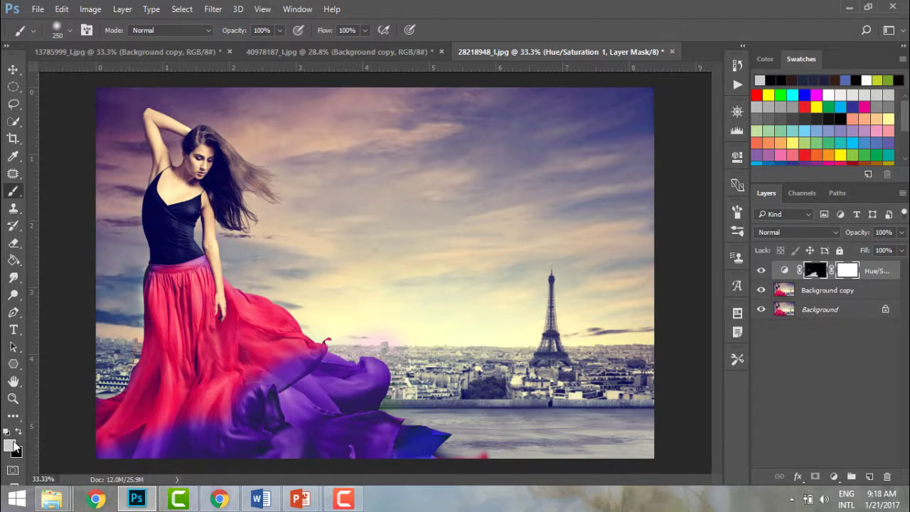
# - Brush near-white f4f7fa over the lower skirt, then black to restore red upper-left
pyautogui.click(13, 447)
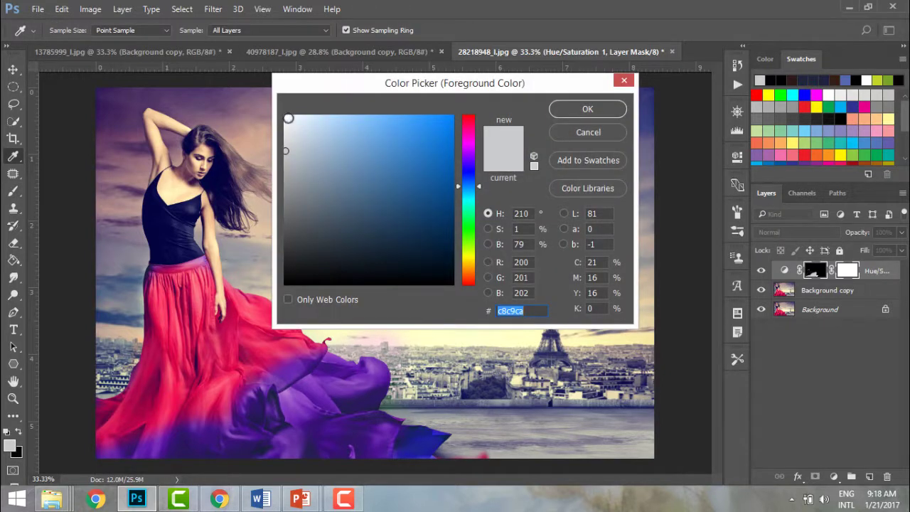
pyautogui.click(288, 118)
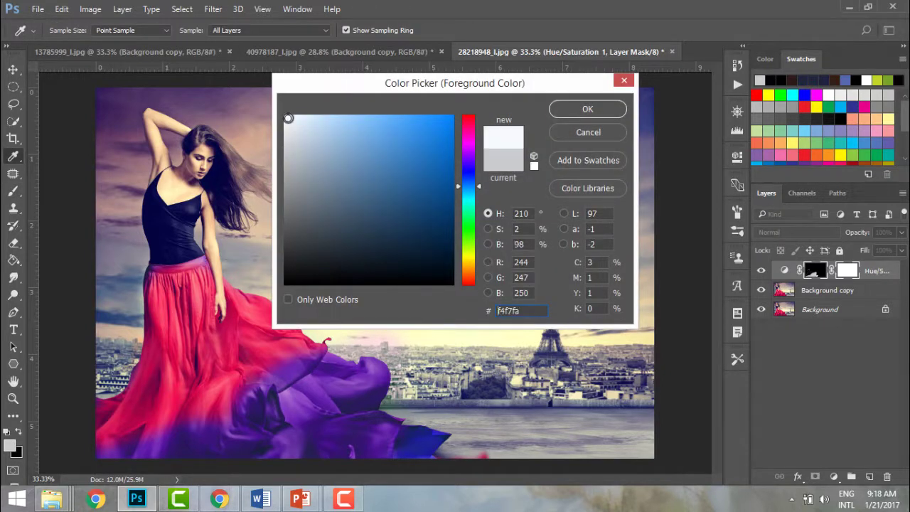
pyautogui.click(583, 108)
pyautogui.moveTo(252, 422)
pyautogui.mouseDown()
pyautogui.moveTo(293, 371)
pyautogui.moveTo(283, 421)
pyautogui.moveTo(296, 406)
pyautogui.moveTo(301, 414)
pyautogui.moveTo(321, 358)
pyautogui.moveTo(319, 434)
pyautogui.moveTo(357, 379)
pyautogui.moveTo(371, 382)
pyautogui.moveTo(365, 442)
pyautogui.moveTo(377, 434)
pyautogui.moveTo(269, 451)
pyautogui.moveTo(255, 399)
pyautogui.moveTo(233, 418)
pyautogui.moveTo(150, 433)
pyautogui.moveTo(161, 442)
pyautogui.moveTo(145, 422)
pyautogui.moveTo(194, 362)
pyautogui.moveTo(234, 369)
pyautogui.moveTo(245, 354)
pyautogui.moveTo(248, 401)
pyautogui.moveTo(243, 393)
pyautogui.moveTo(272, 415)
pyautogui.moveTo(311, 409)
pyautogui.moveTo(283, 430)
pyautogui.mouseUp()
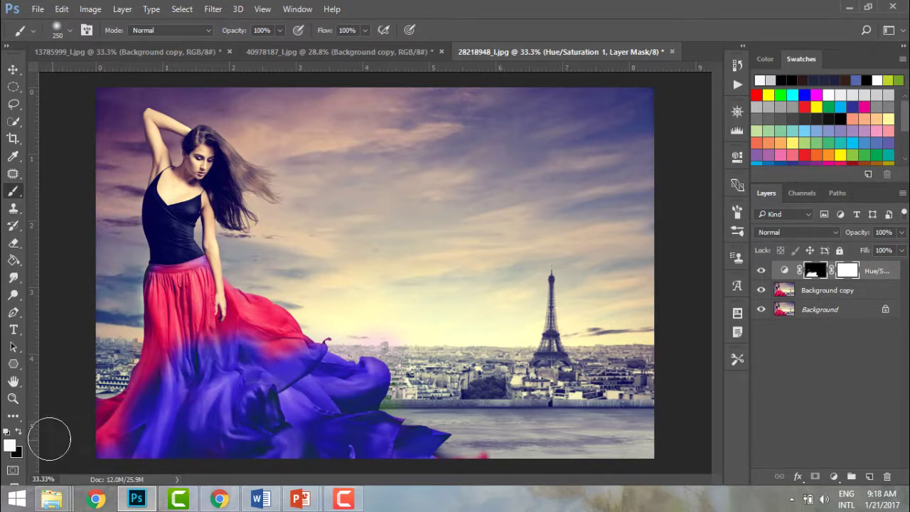
pyautogui.click(18, 431)
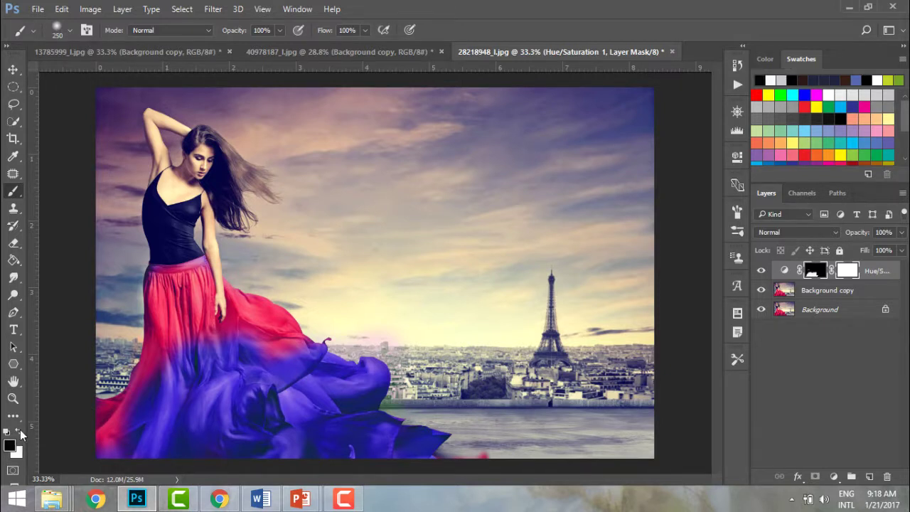
pyautogui.moveTo(153, 359)
pyautogui.mouseDown()
pyautogui.moveTo(213, 342)
pyautogui.moveTo(149, 399)
pyautogui.moveTo(151, 383)
pyautogui.moveTo(144, 407)
pyautogui.moveTo(208, 375)
pyautogui.moveTo(229, 346)
pyautogui.moveTo(285, 349)
pyautogui.moveTo(196, 414)
pyautogui.moveTo(205, 391)
pyautogui.moveTo(237, 409)
pyautogui.moveTo(261, 396)
pyautogui.mouseUp()
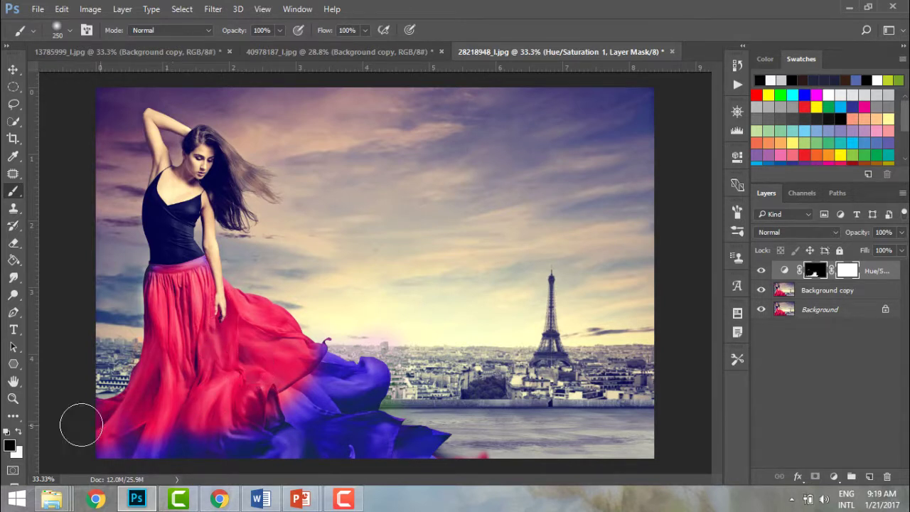
# - Alternate white and black brushing on the mask to blend blue into the lower central fold
pyautogui.click(19, 456)
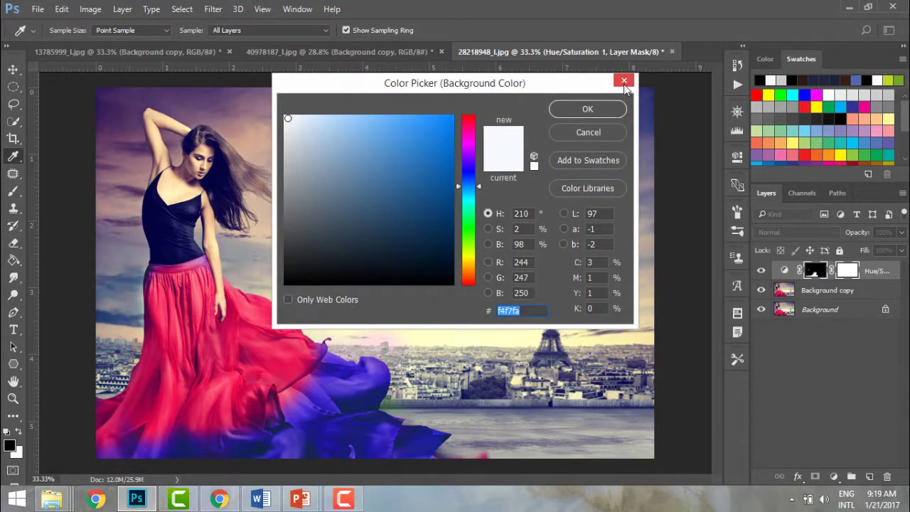
pyautogui.click(624, 81)
pyautogui.press('x')
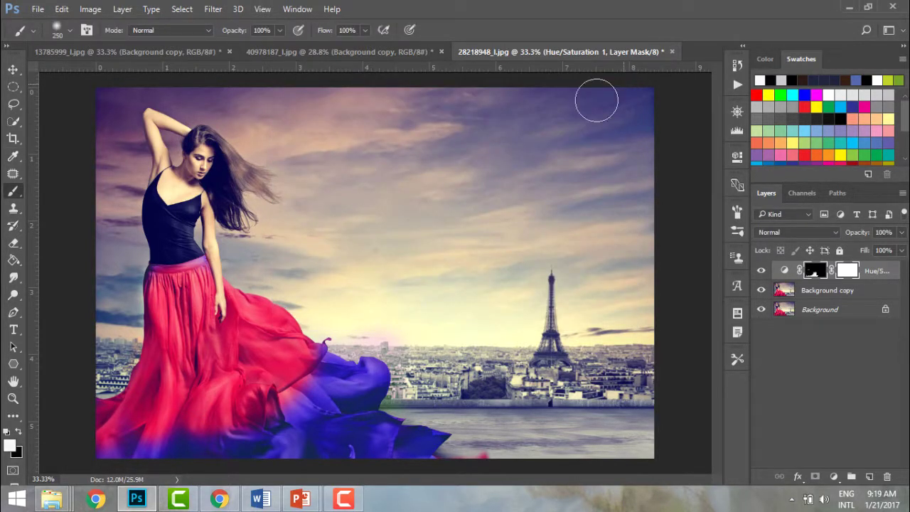
pyautogui.moveTo(288, 368)
pyautogui.mouseDown()
pyautogui.moveTo(245, 395)
pyautogui.moveTo(240, 423)
pyautogui.moveTo(292, 367)
pyautogui.moveTo(246, 388)
pyautogui.moveTo(234, 406)
pyautogui.moveTo(248, 412)
pyautogui.mouseUp()
pyautogui.click(18, 430)
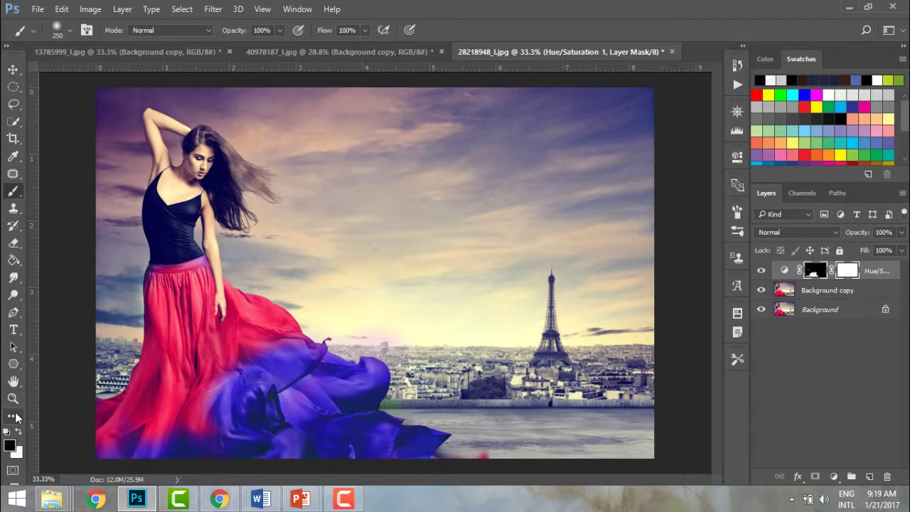
pyautogui.moveTo(209, 408)
pyautogui.mouseDown()
pyautogui.moveTo(285, 357)
pyautogui.moveTo(313, 375)
pyautogui.moveTo(299, 403)
pyautogui.moveTo(253, 425)
pyautogui.moveTo(332, 443)
pyautogui.moveTo(335, 406)
pyautogui.moveTo(272, 436)
pyautogui.moveTo(211, 423)
pyautogui.mouseUp()
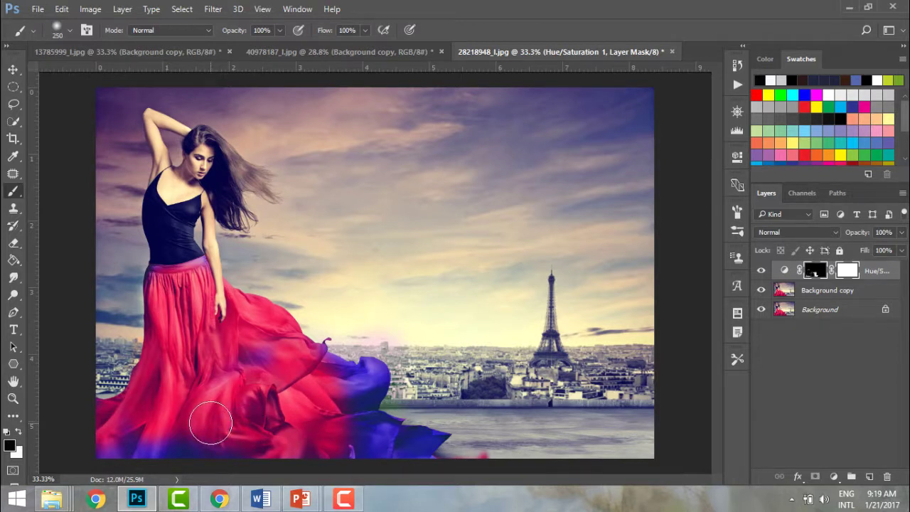
pyautogui.press('x')
pyautogui.moveTo(209, 419)
pyautogui.mouseDown()
pyautogui.moveTo(299, 413)
pyautogui.moveTo(311, 398)
pyautogui.moveTo(304, 387)
pyautogui.moveTo(320, 419)
pyautogui.moveTo(314, 428)
pyautogui.moveTo(325, 404)
pyautogui.moveTo(319, 393)
pyautogui.moveTo(283, 388)
pyautogui.mouseUp()
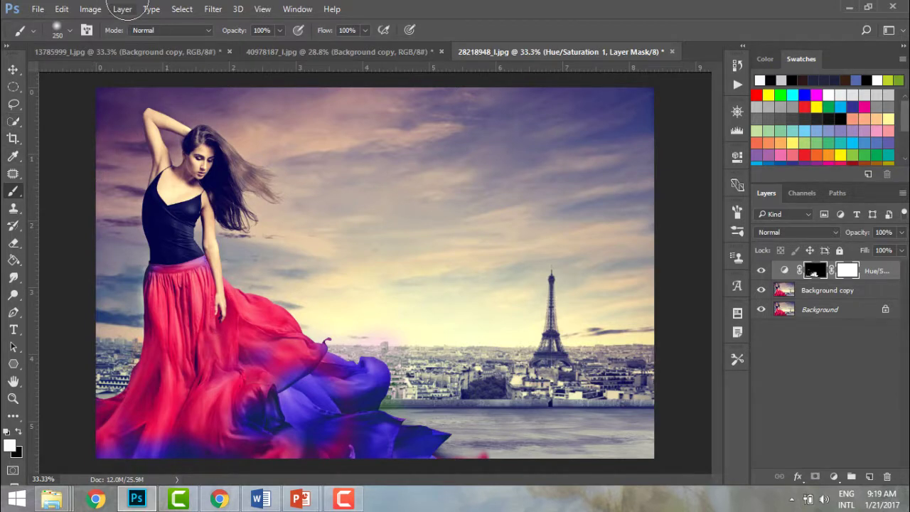
# - Brush white on the Hue/Saturation mask to turn the trailing right fold blue-purple
pyautogui.click(122, 10)
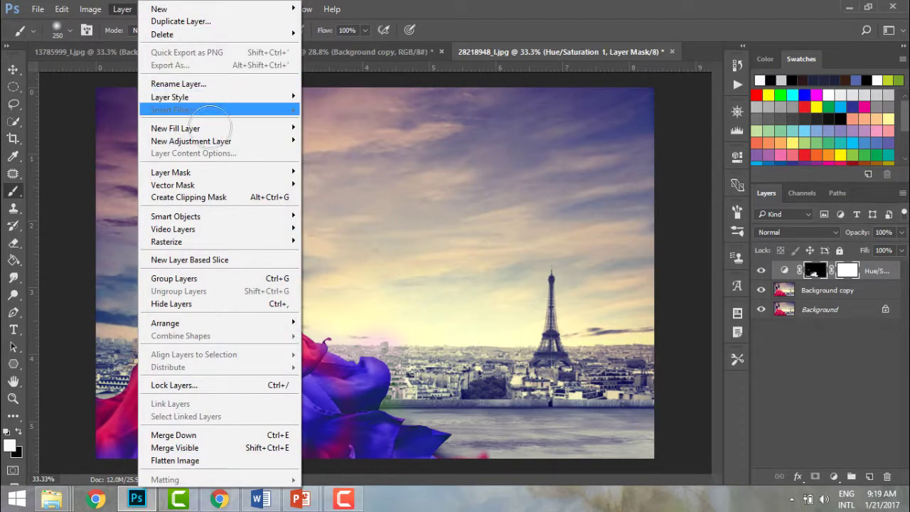
pyautogui.moveTo(204, 140)
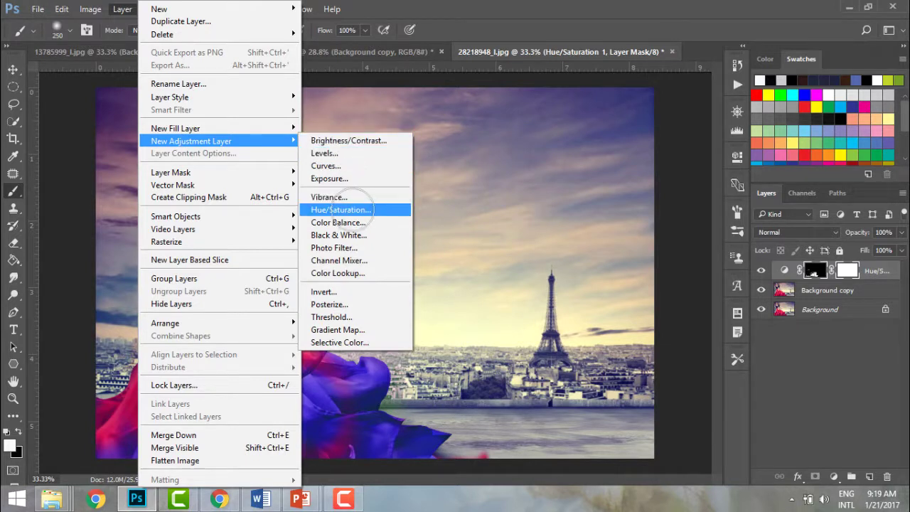
pyautogui.press('Escape')
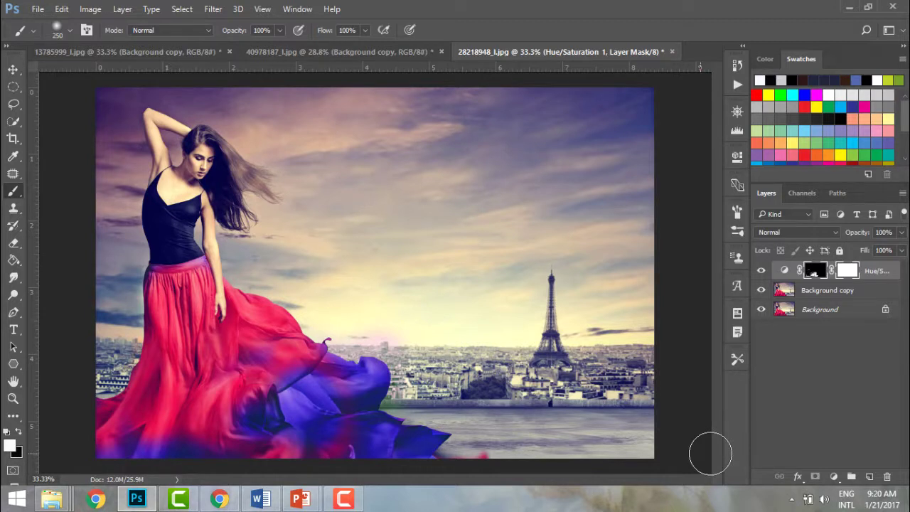
pyautogui.moveTo(342, 372)
pyautogui.mouseDown()
pyautogui.moveTo(316, 371)
pyautogui.moveTo(350, 390)
pyautogui.moveTo(339, 401)
pyautogui.moveTo(342, 388)
pyautogui.moveTo(276, 397)
pyautogui.moveTo(307, 376)
pyautogui.moveTo(362, 378)
pyautogui.moveTo(306, 413)
pyautogui.moveTo(315, 370)
pyautogui.moveTo(320, 383)
pyautogui.moveTo(353, 364)
pyautogui.moveTo(338, 380)
pyautogui.mouseUp()
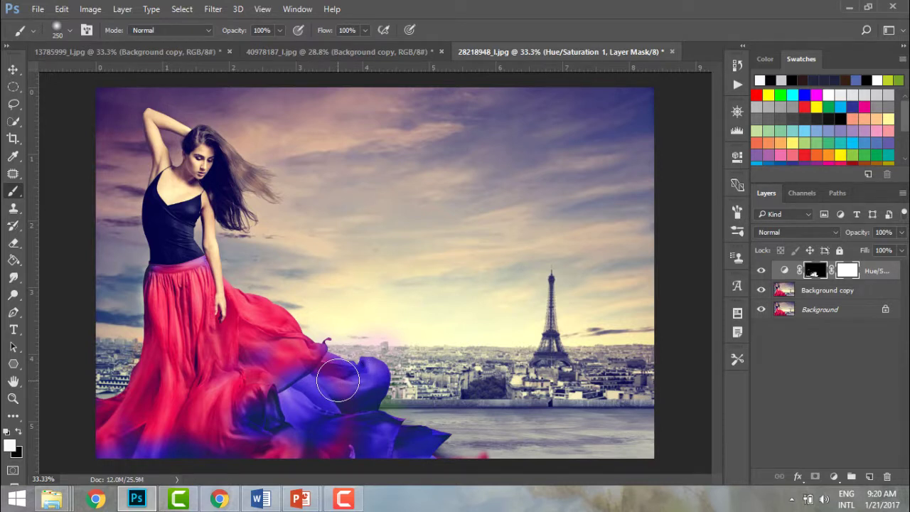